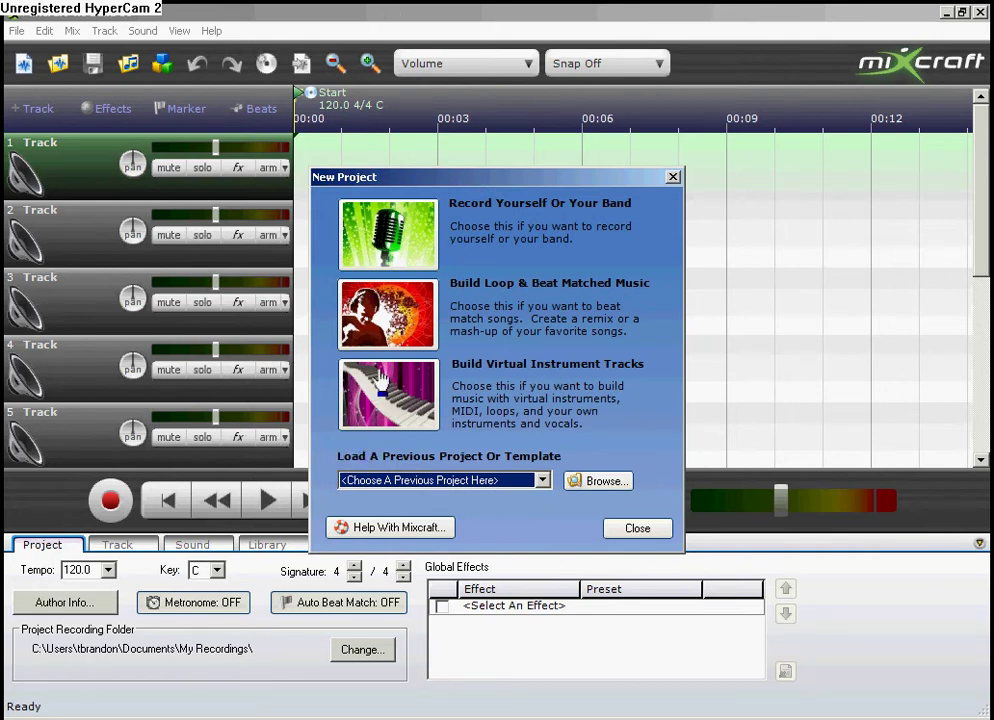
# - Create a new Loop & Beat Matched Music project
pyautogui.click(433, 292)
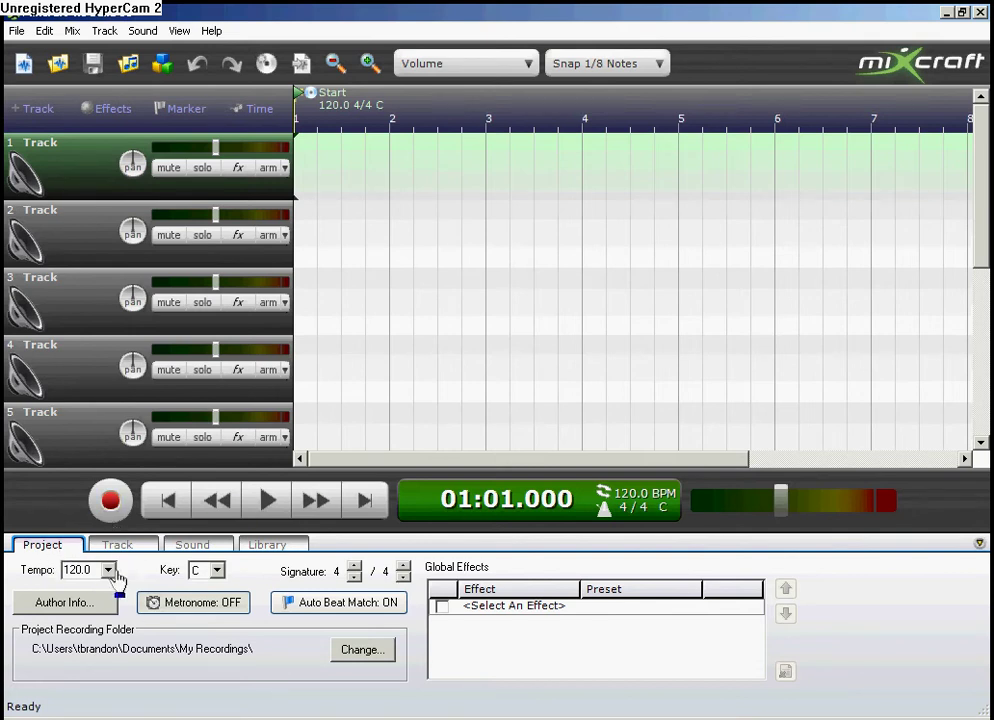
# - Set the project tempo to 160 BPM and the key to A#
pyautogui.click(107, 571)
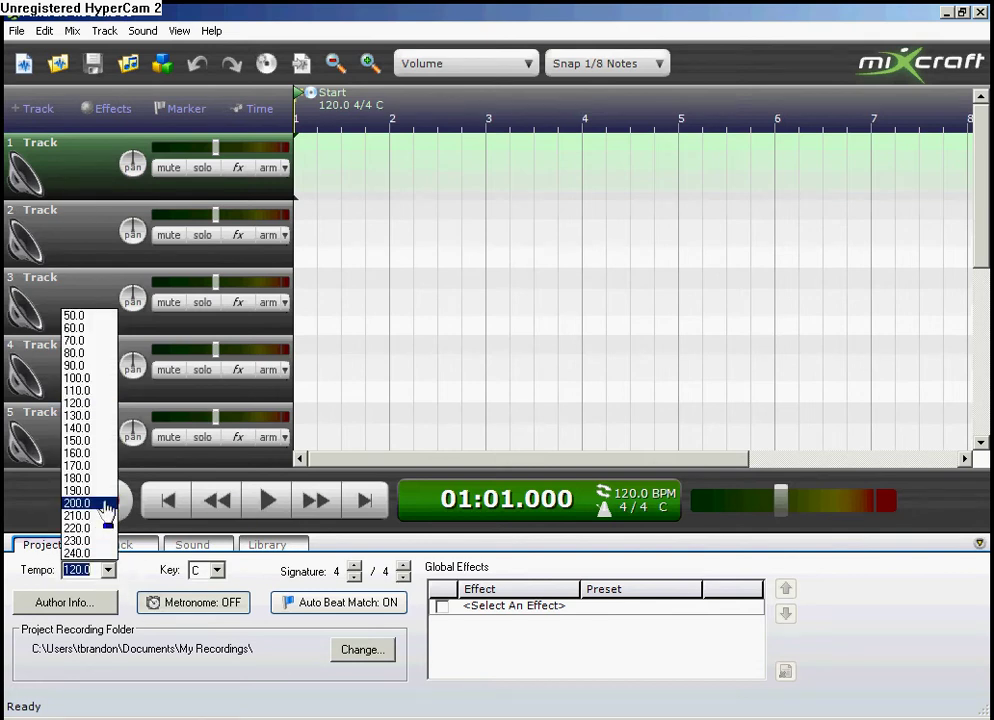
pyautogui.click(97, 455)
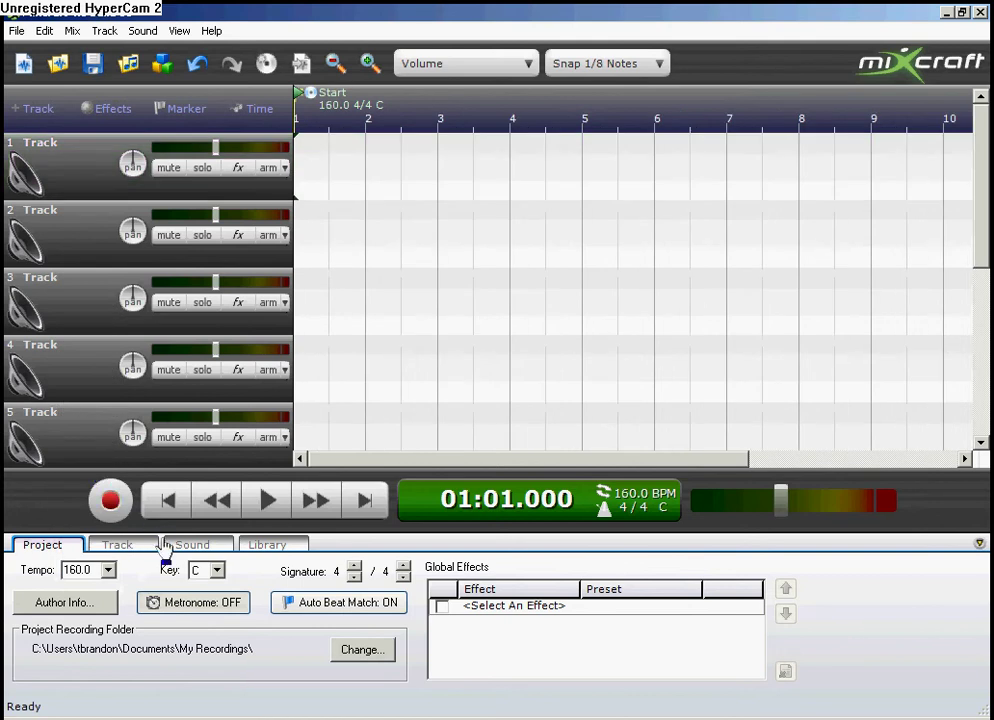
pyautogui.click(216, 570)
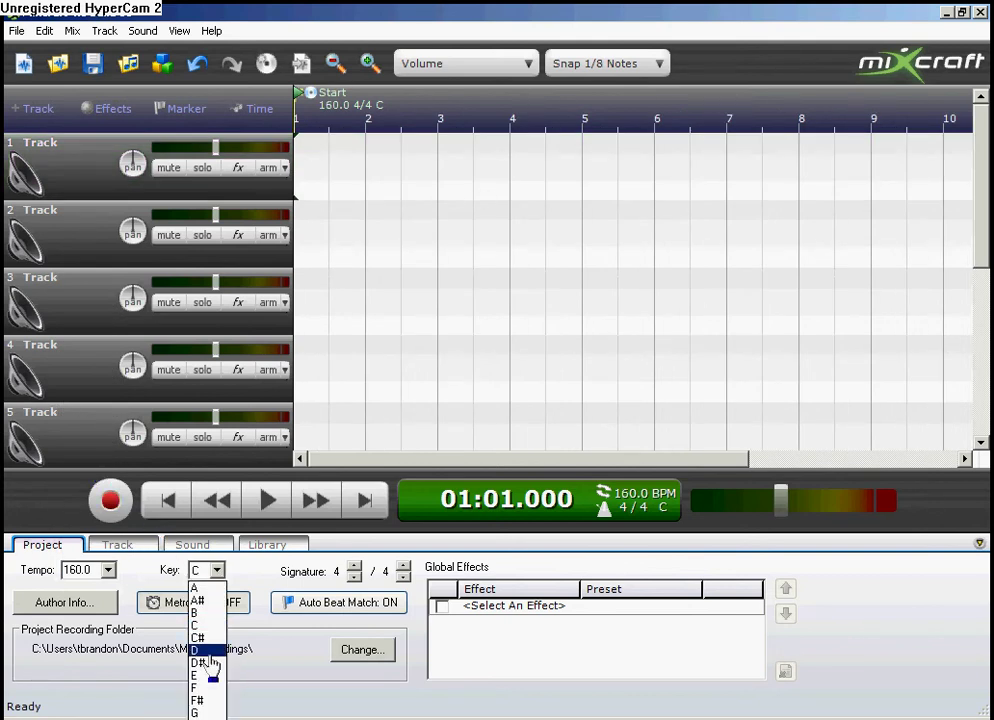
pyautogui.click(202, 600)
# - Try the time signature and metronome, leaving 4/4 with the metronome off, then view track 1 settings
pyautogui.click(354, 566)
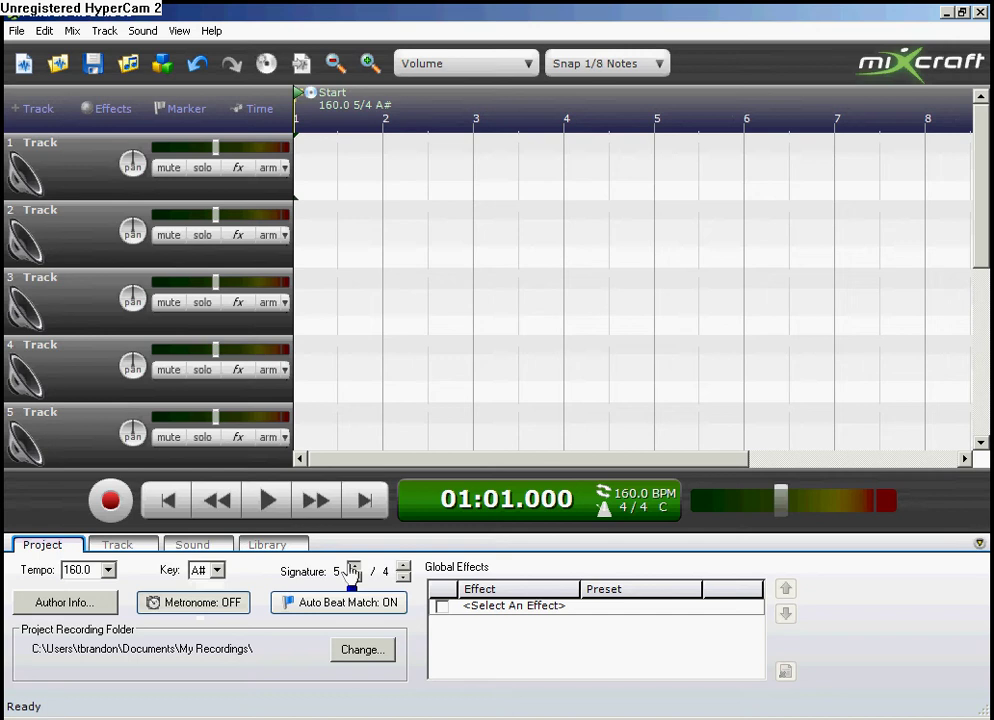
pyautogui.click(354, 566)
pyautogui.click(354, 577)
pyautogui.click(354, 577)
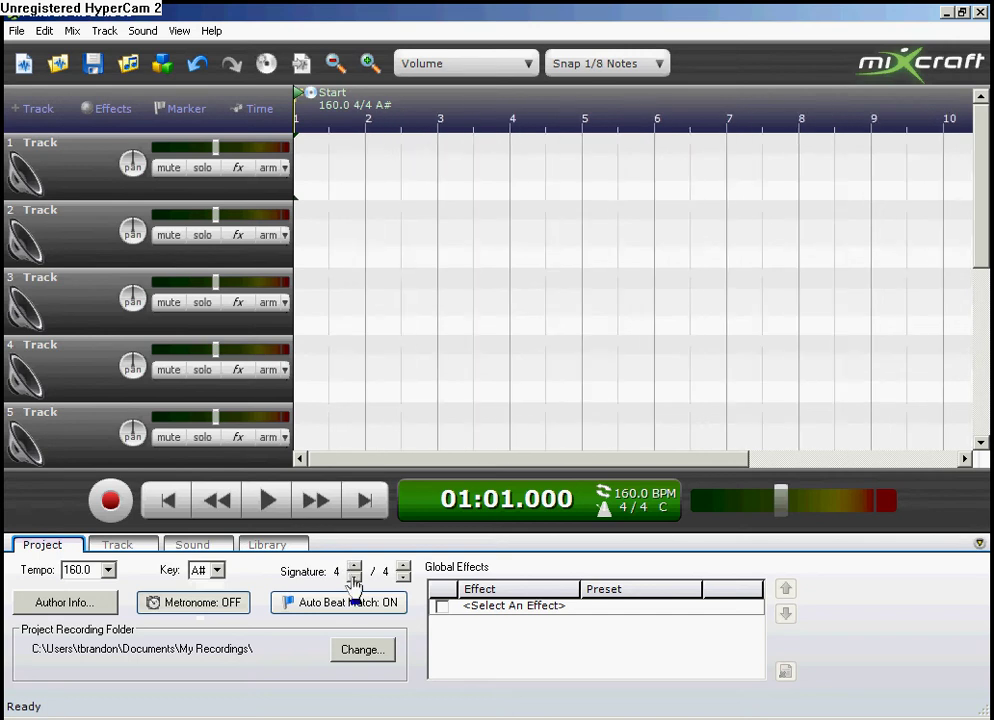
pyautogui.click(229, 610)
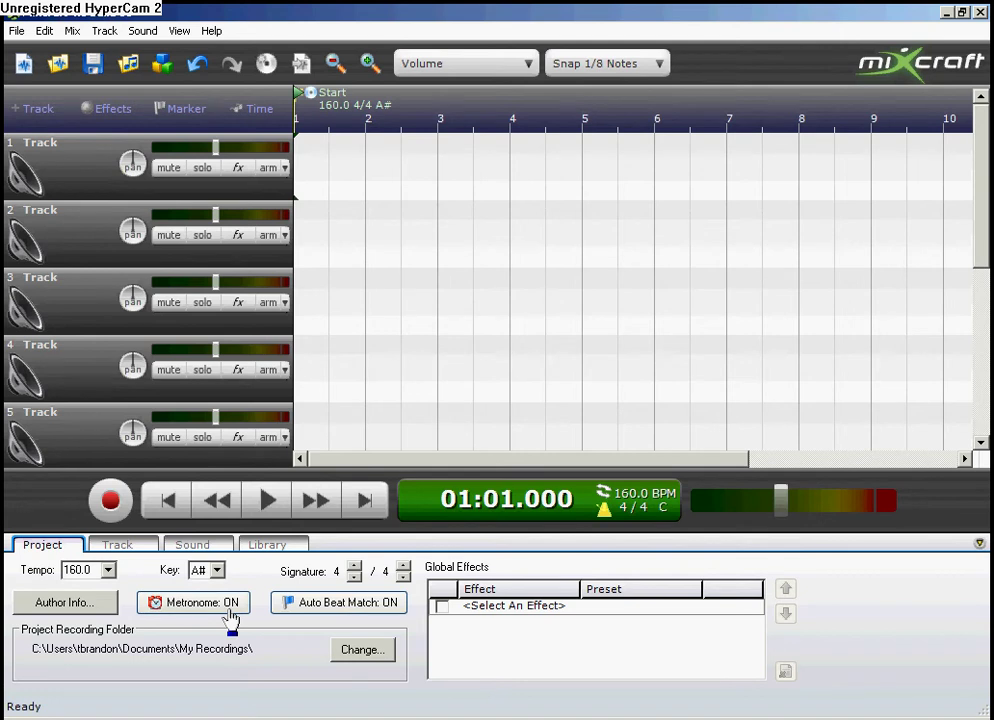
pyautogui.click(230, 614)
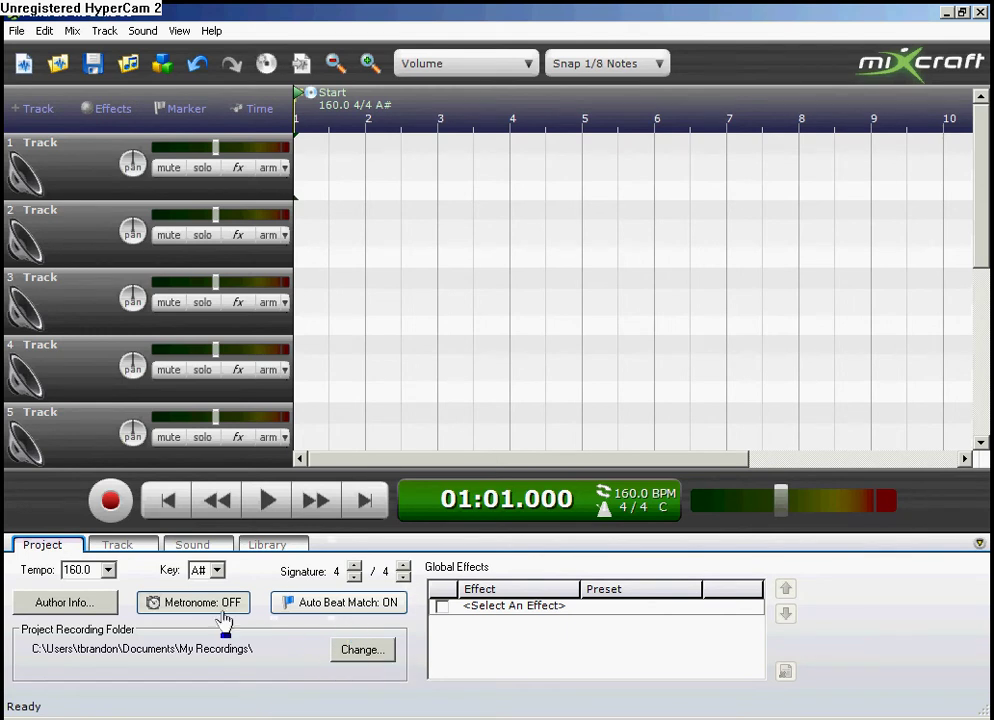
pyautogui.click(141, 547)
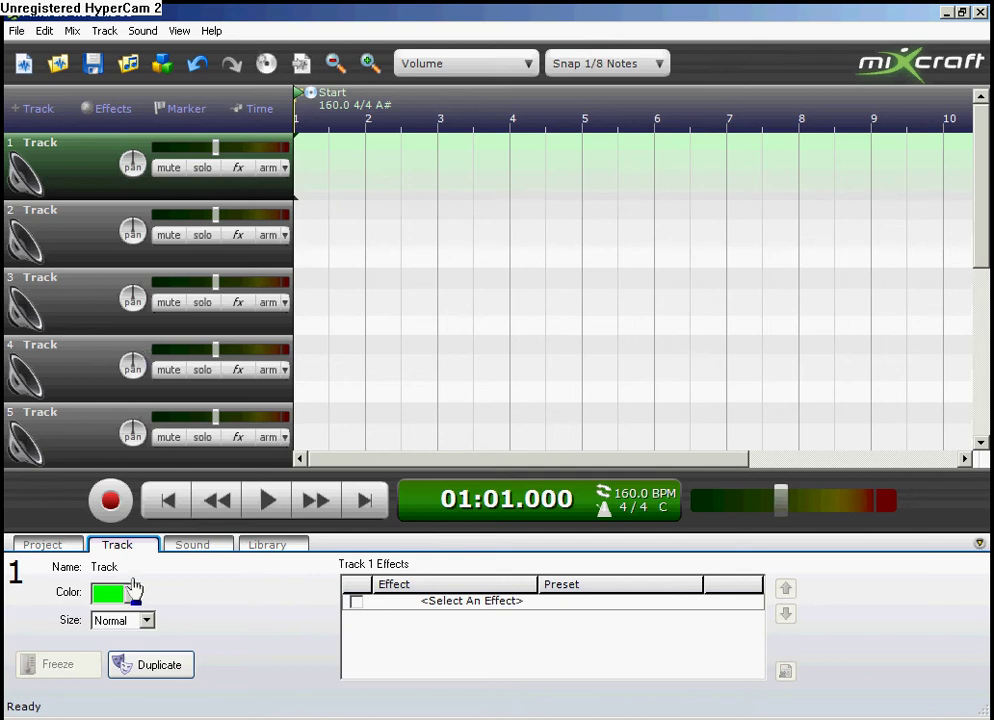
# - In the Library, list Acoustic Guitar loops by instrument and preview the Acou Guit loop
pyautogui.click(190, 546)
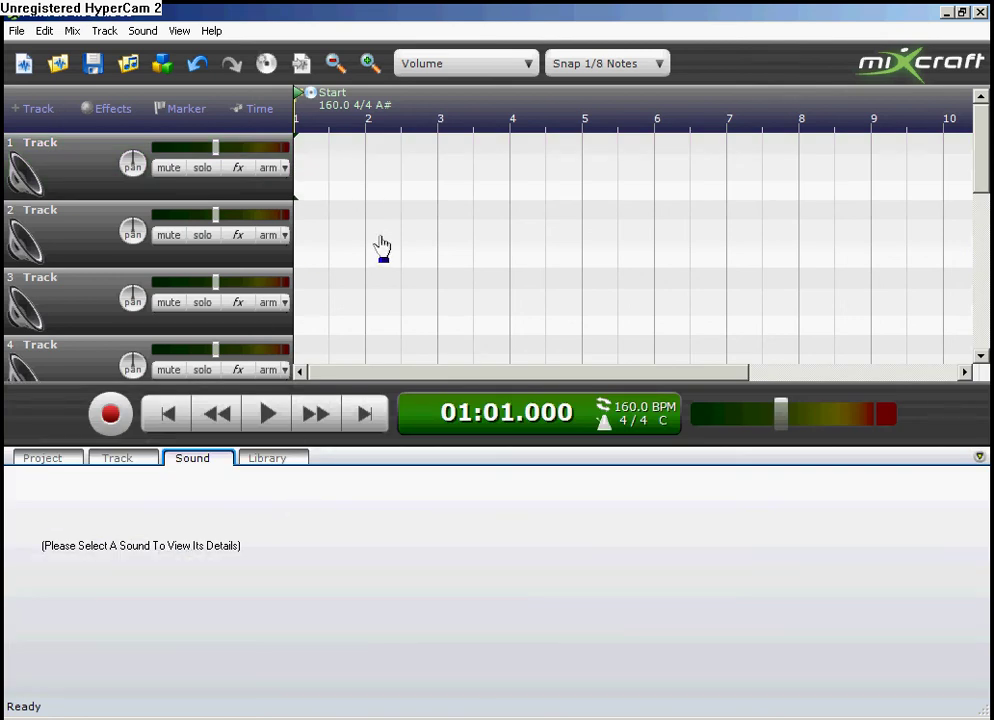
pyautogui.click(260, 461)
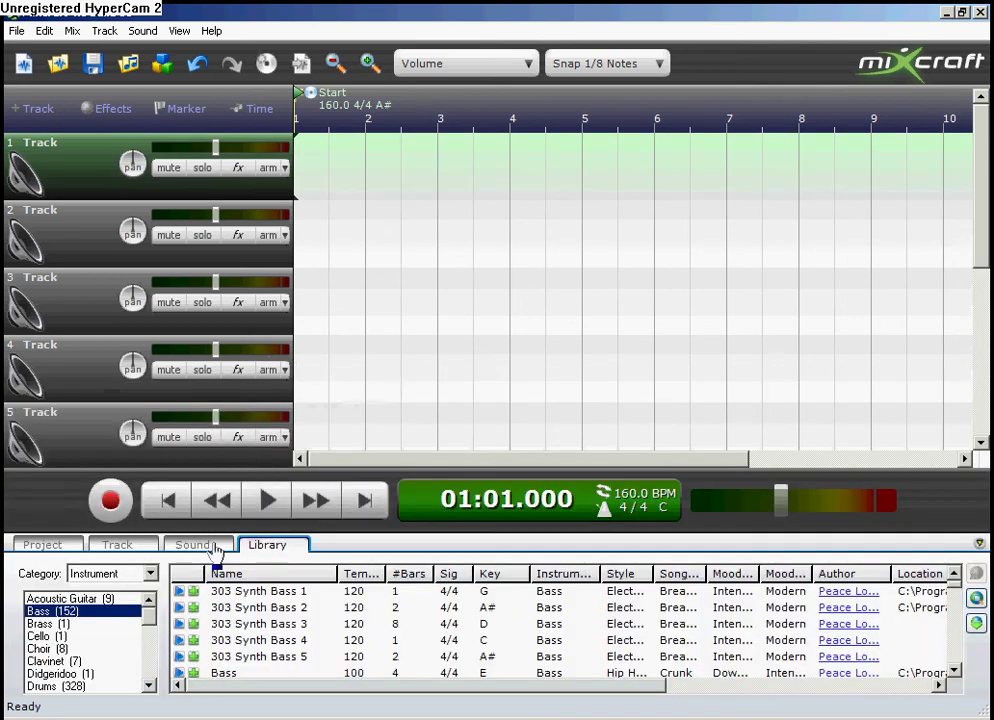
pyautogui.click(131, 581)
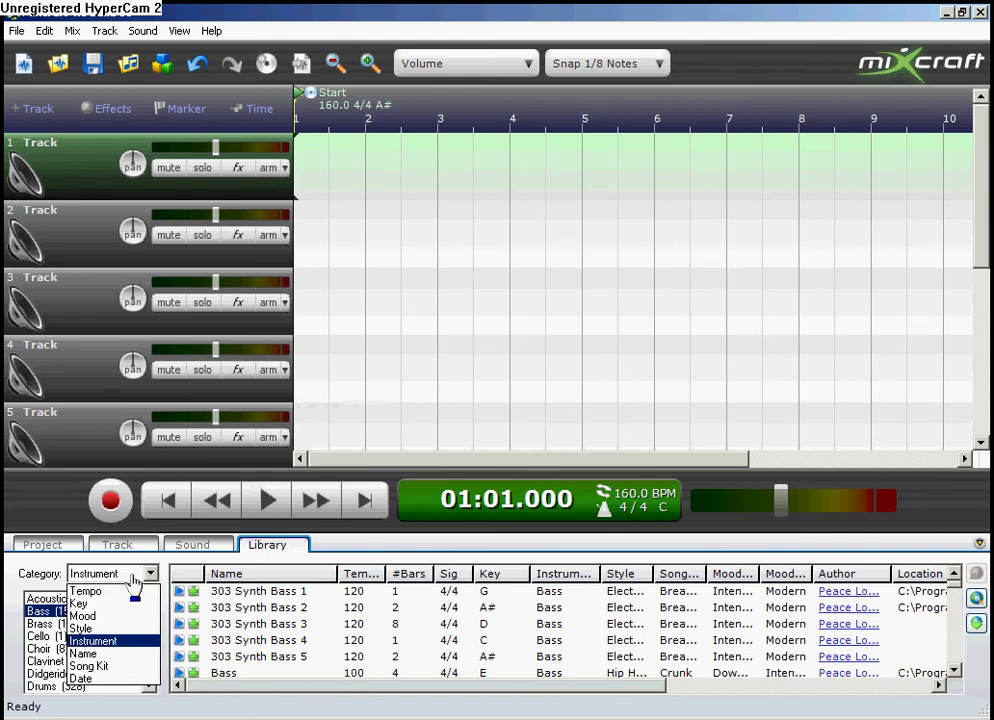
pyautogui.click(120, 641)
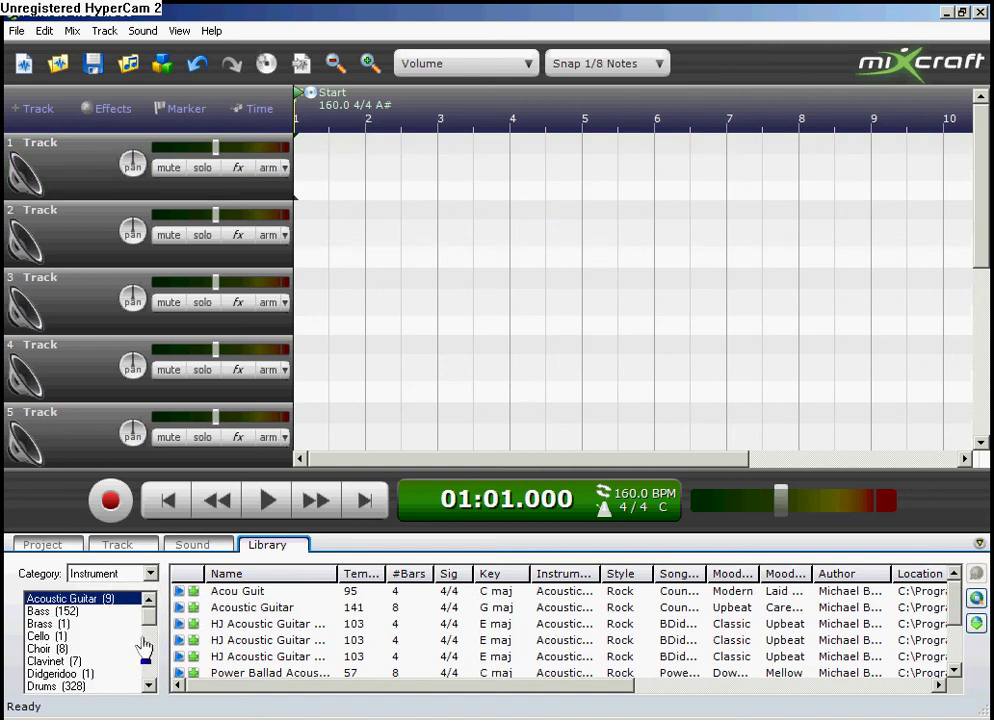
pyautogui.click(180, 593)
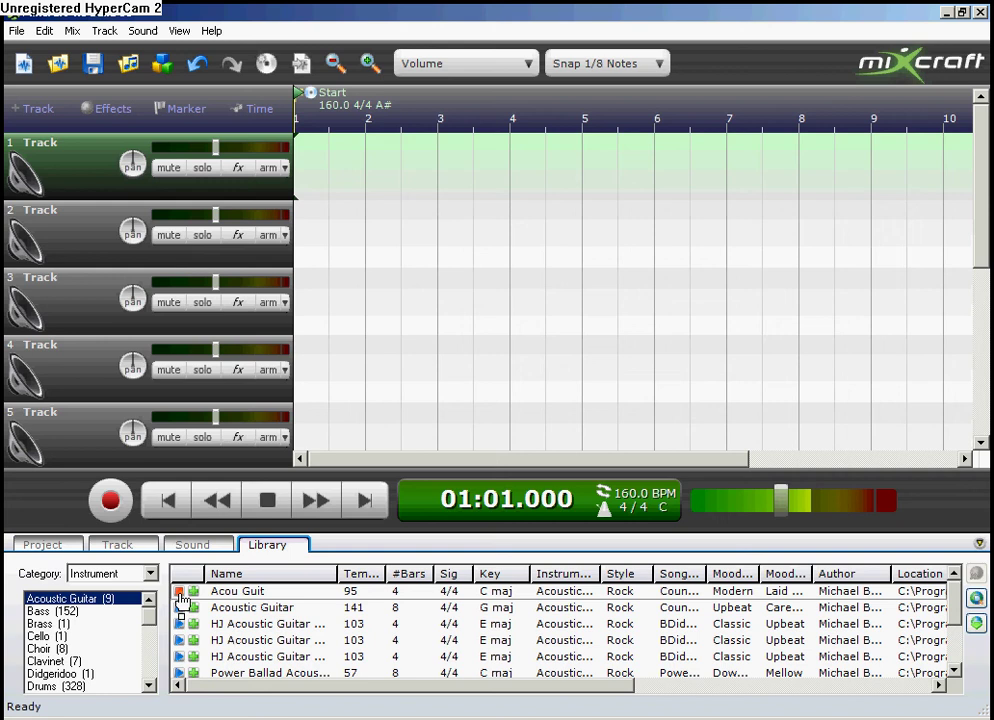
# - Place the Acou Guit loop at the start of track 1, keeping 160 BPM in A#, and play it
pyautogui.click(181, 594)
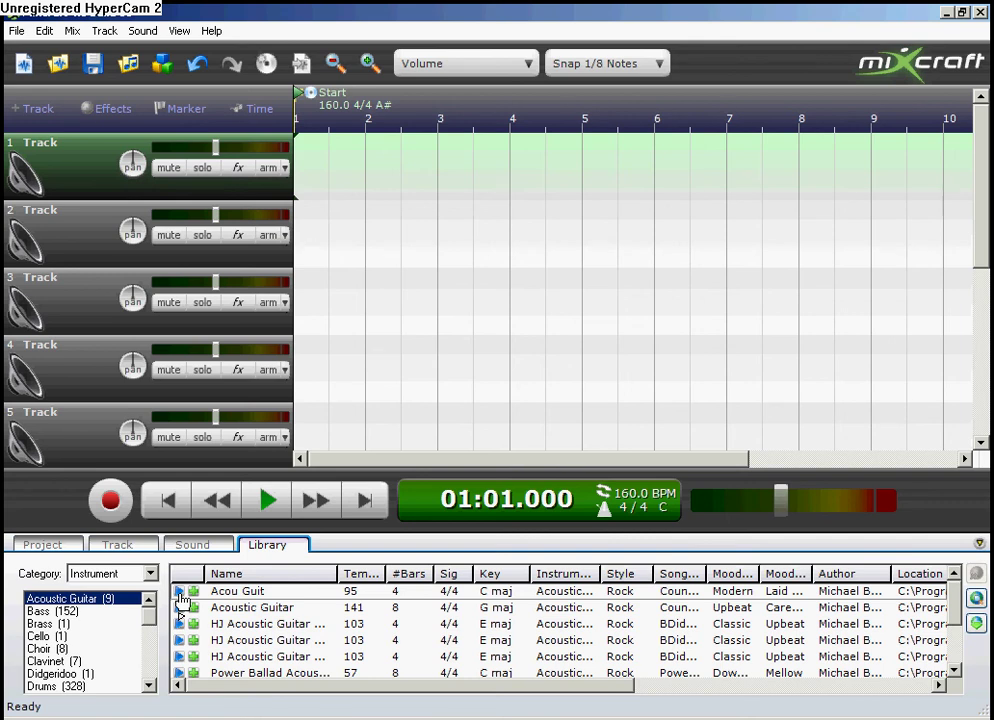
pyautogui.moveTo(181, 596); pyautogui.dragTo(322, 175)
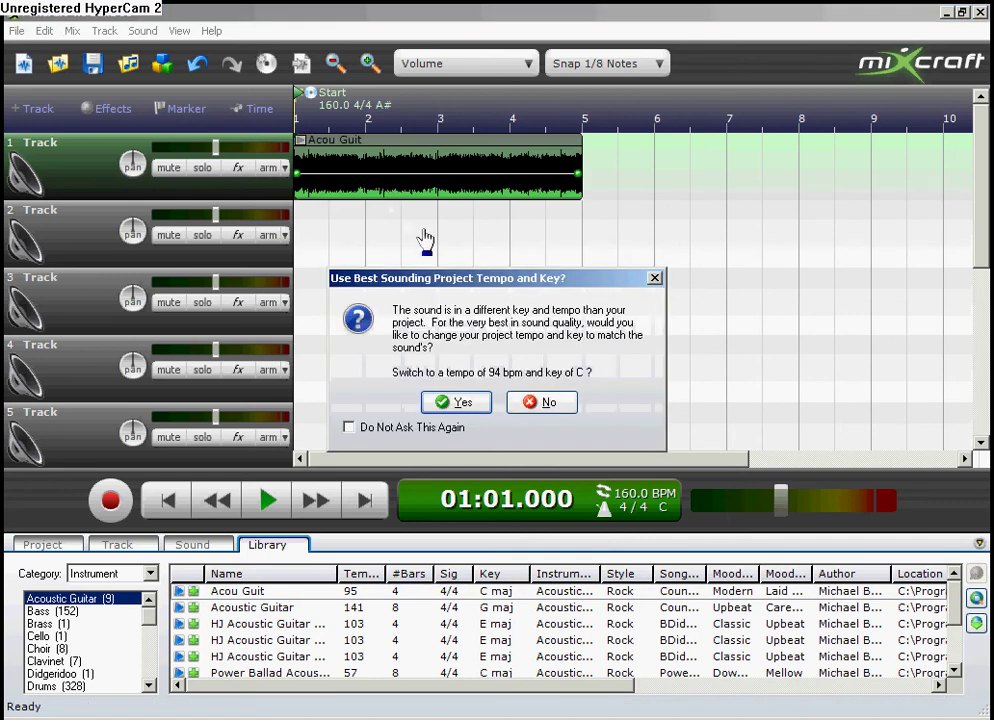
pyautogui.click(561, 402)
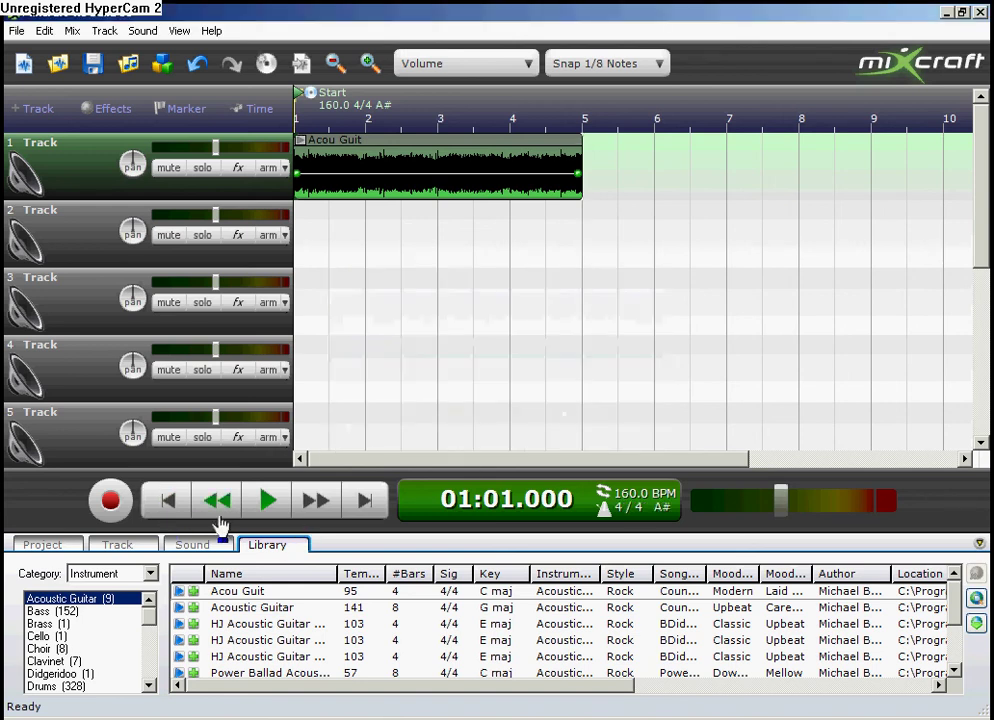
pyautogui.click(256, 512)
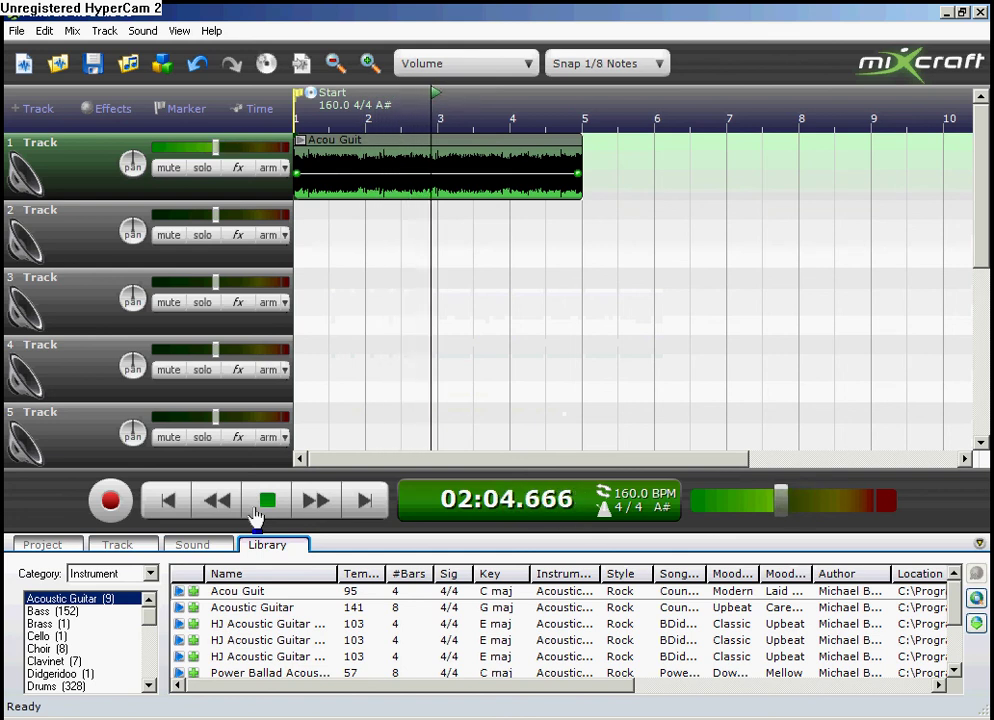
pyautogui.click(256, 514)
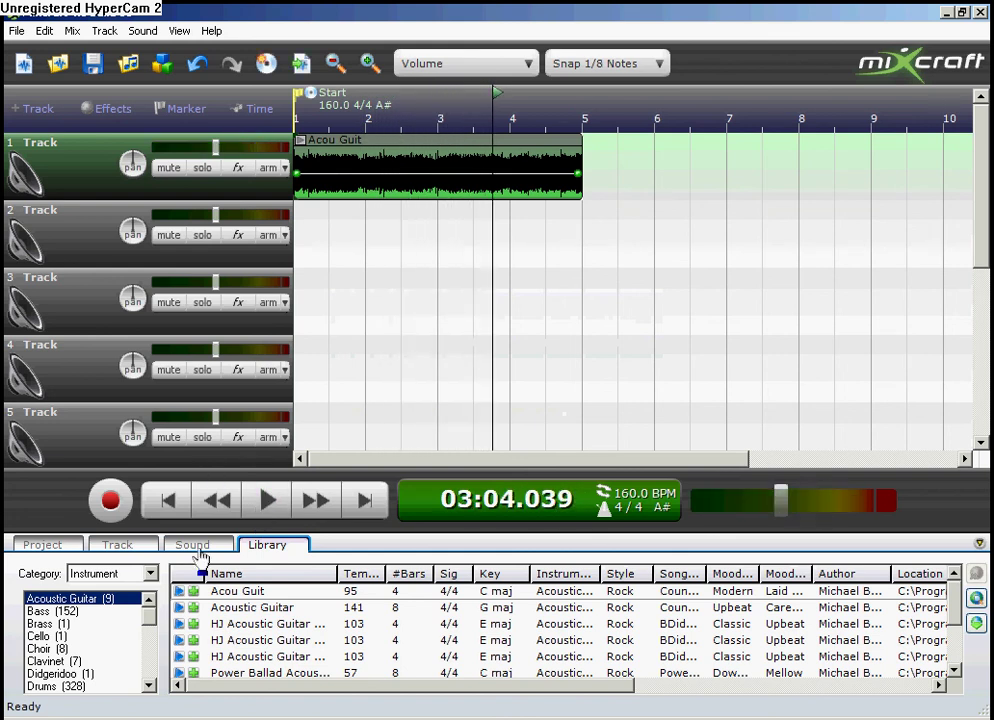
# - Change the project tempo from 160.0 to 80.0 BPM
pyautogui.click(30, 546)
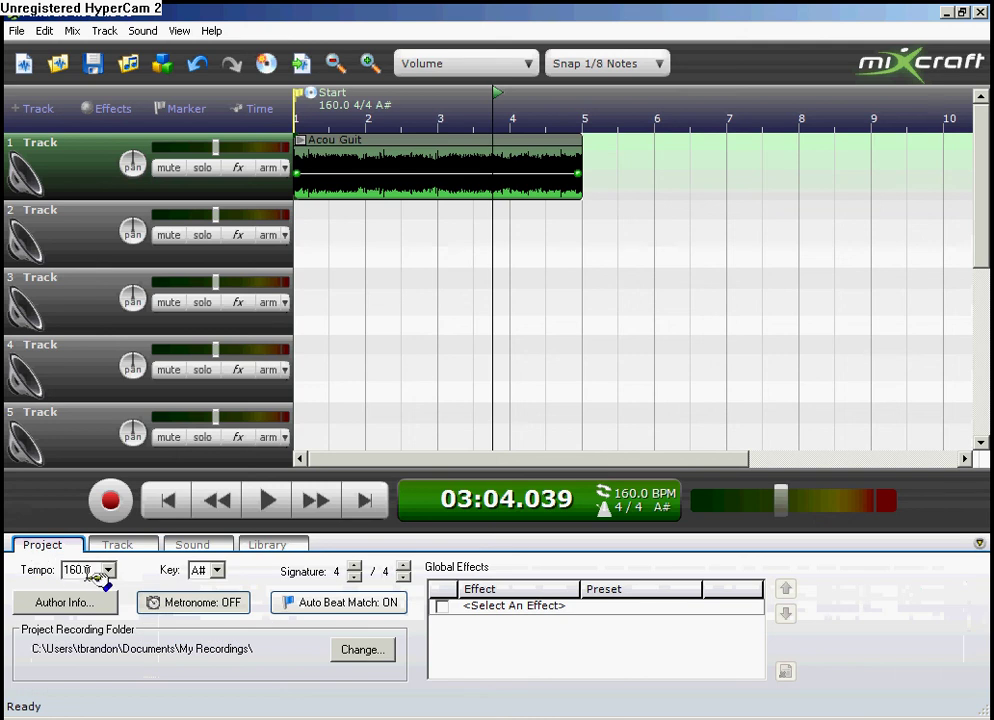
pyautogui.doubleClick(80, 570)
pyautogui.click(107, 570)
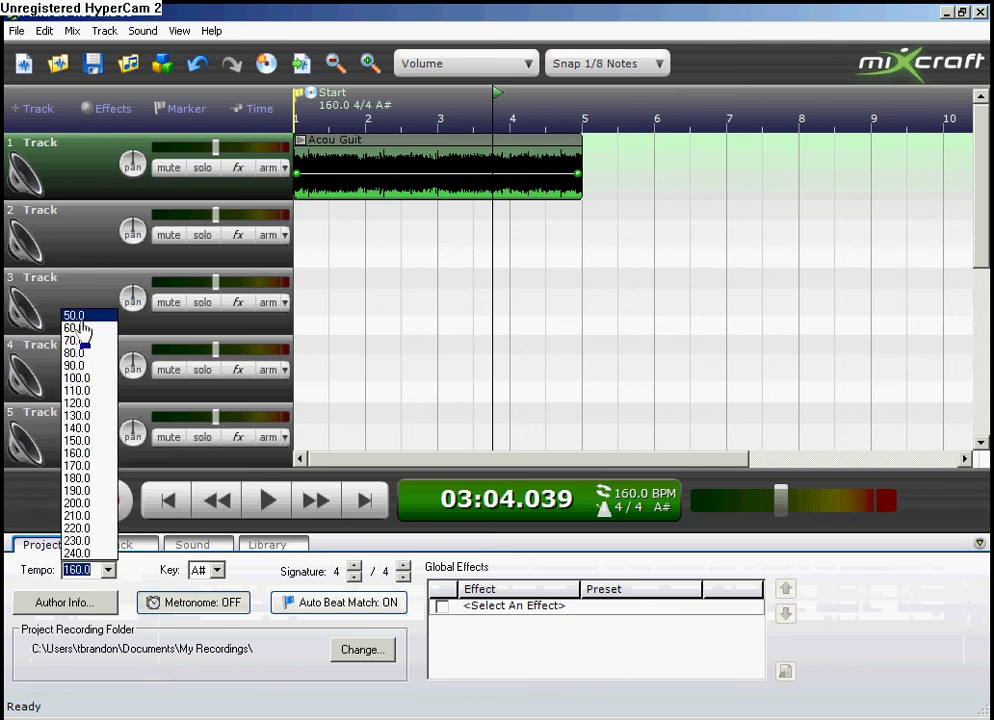
pyautogui.click(78, 353)
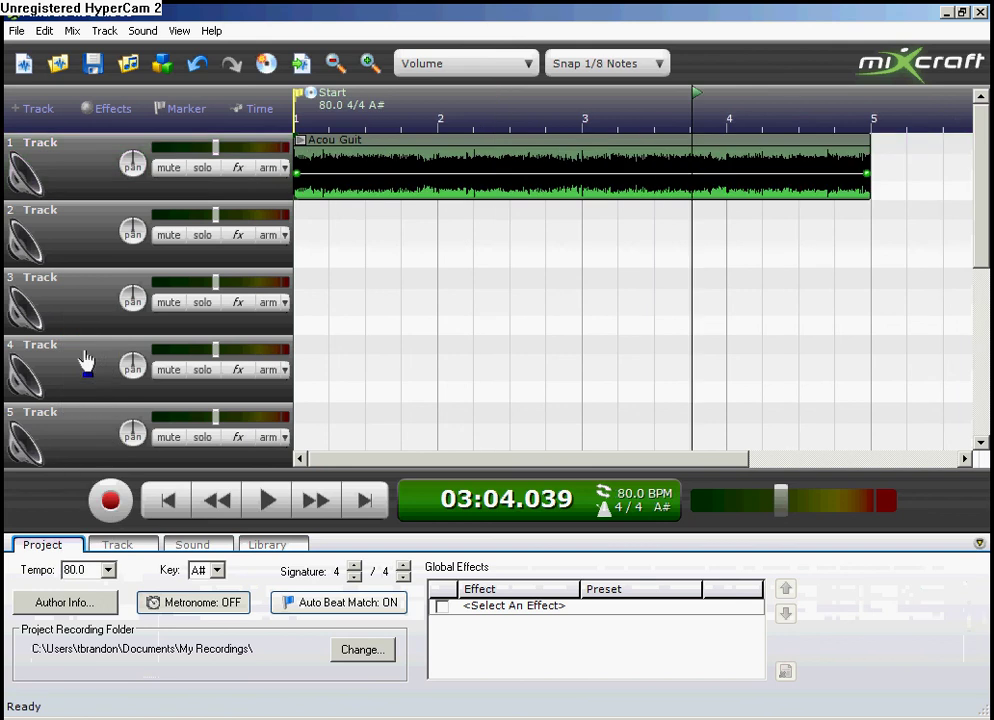
# - Check the Acou Guit loop's tempo settings, then play the guitar loop from the beginning at 80 BPM
pyautogui.click(177, 546)
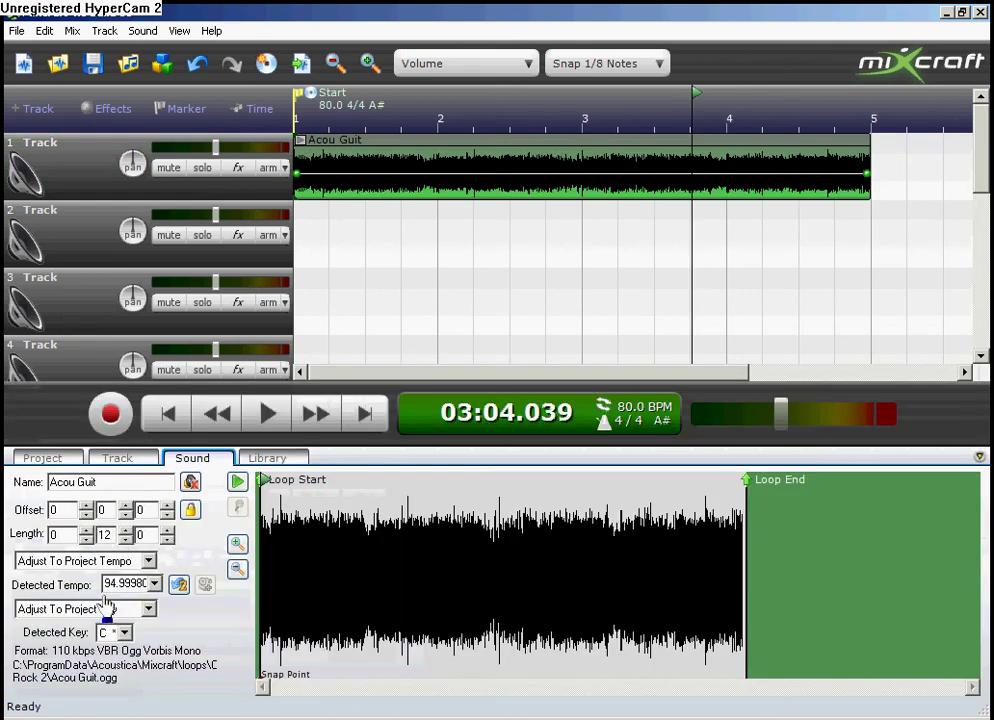
pyautogui.click(154, 585)
pyautogui.click(154, 585)
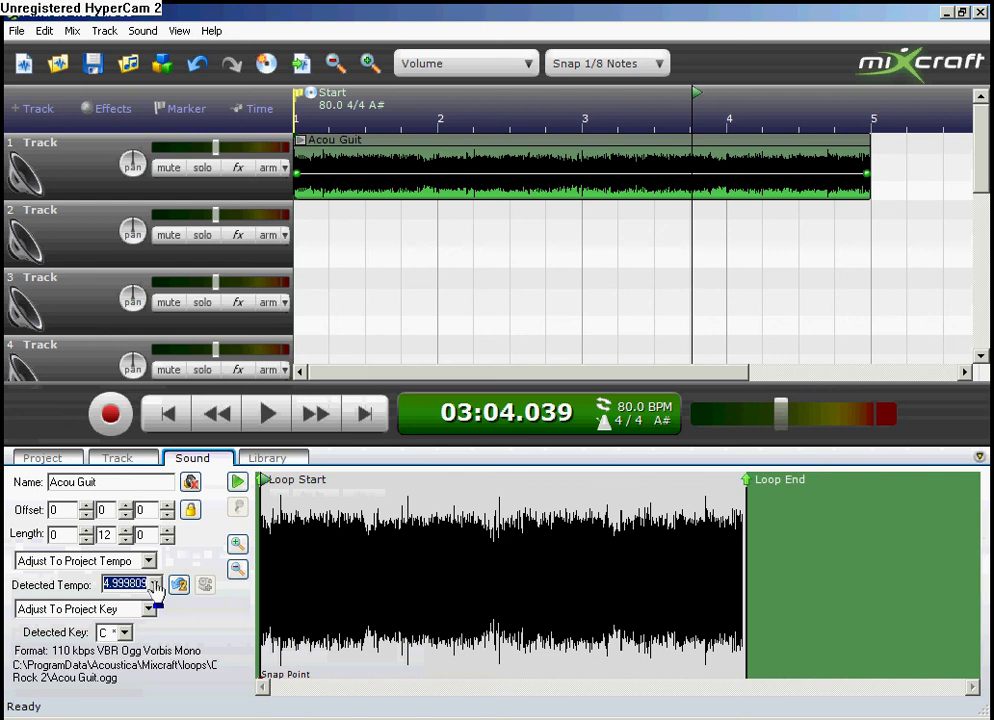
pyautogui.click(264, 464)
pyautogui.click(267, 500)
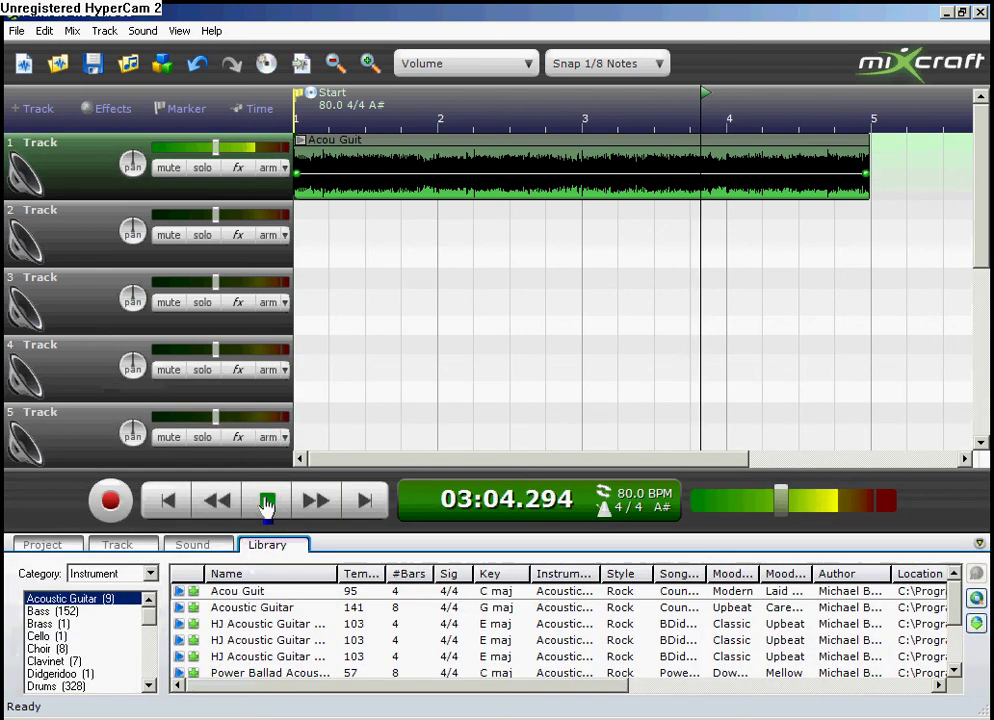
pyautogui.click(183, 512)
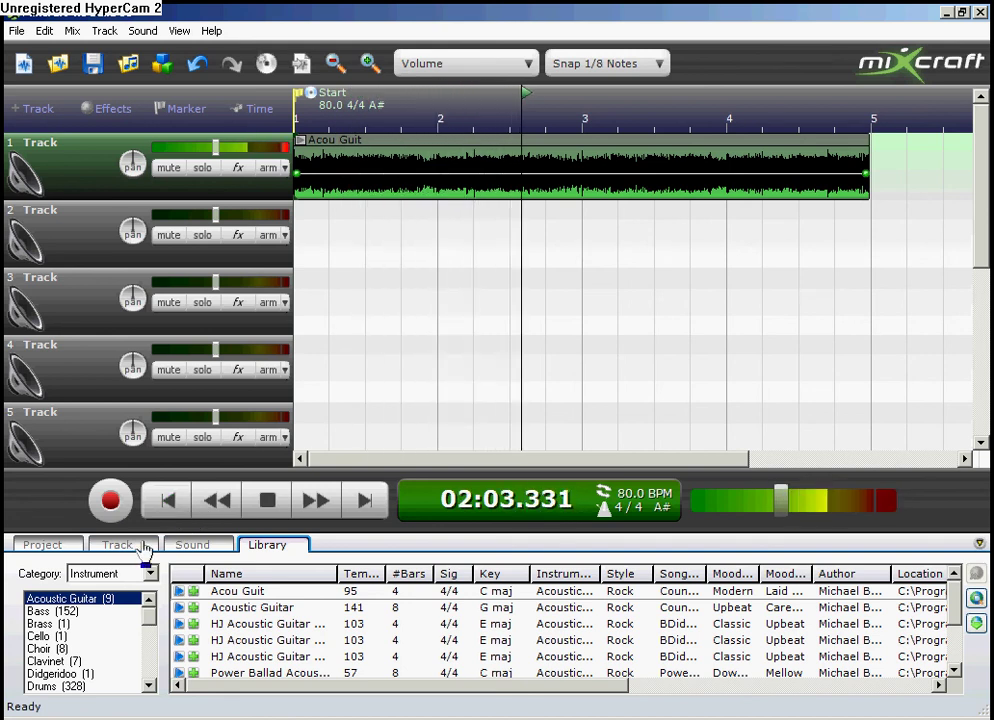
# - Stop playback and show the Library's Bass loops, starting with 303 Synth Bass
pyautogui.click(268, 508)
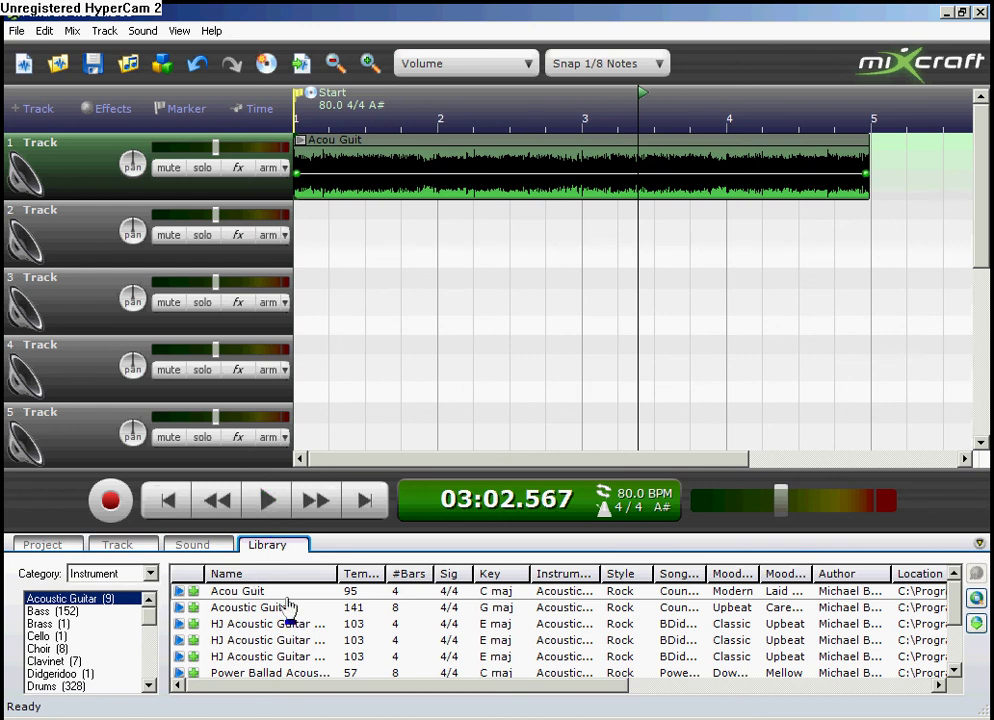
pyautogui.moveTo(288, 607); pyautogui.dragTo(778, 610)
pyautogui.moveTo(687, 628); pyautogui.dragTo(160, 605)
# - Drop 303 Synth Bass 1 at bar 1 of track 2 and play it with the guitar from the start
pyautogui.click(178, 591)
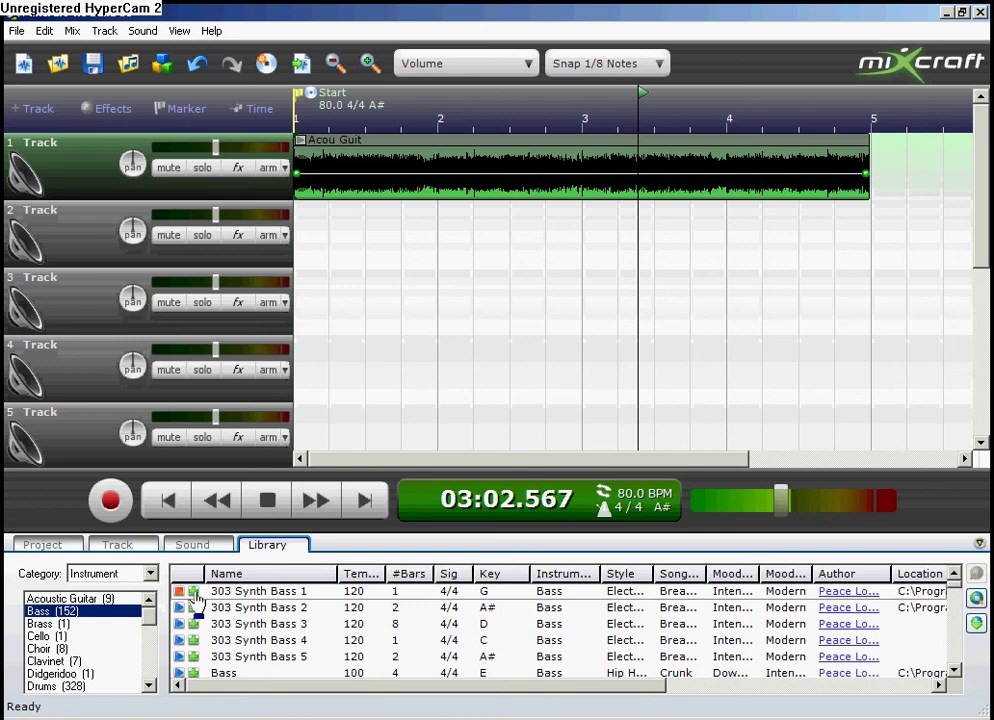
pyautogui.moveTo(207, 604); pyautogui.dragTo(388, 222)
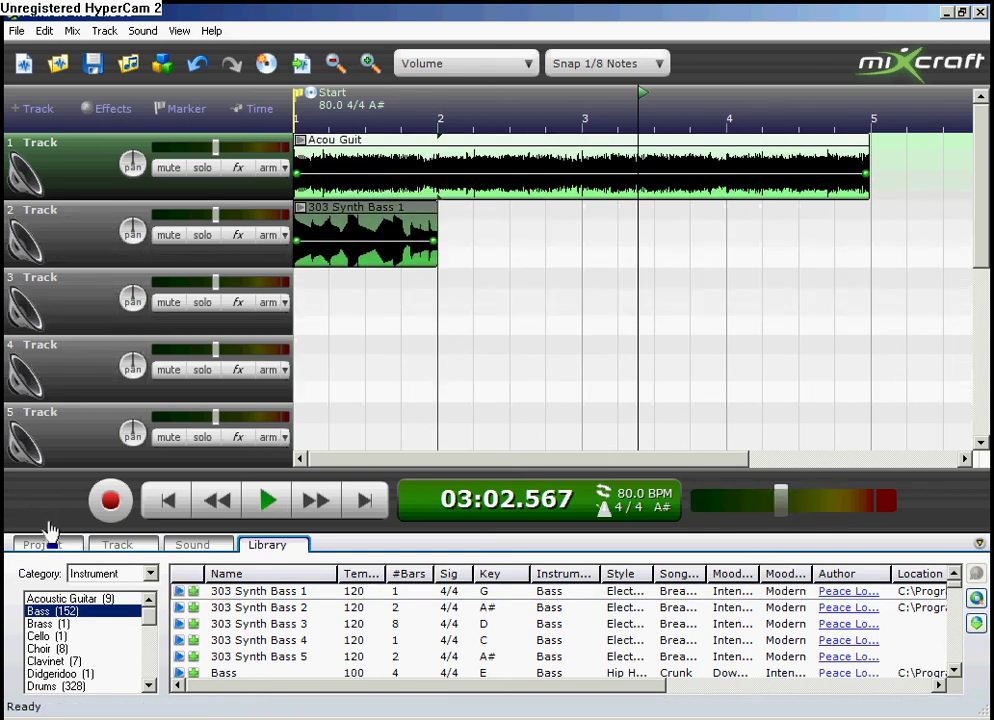
pyautogui.click(171, 499)
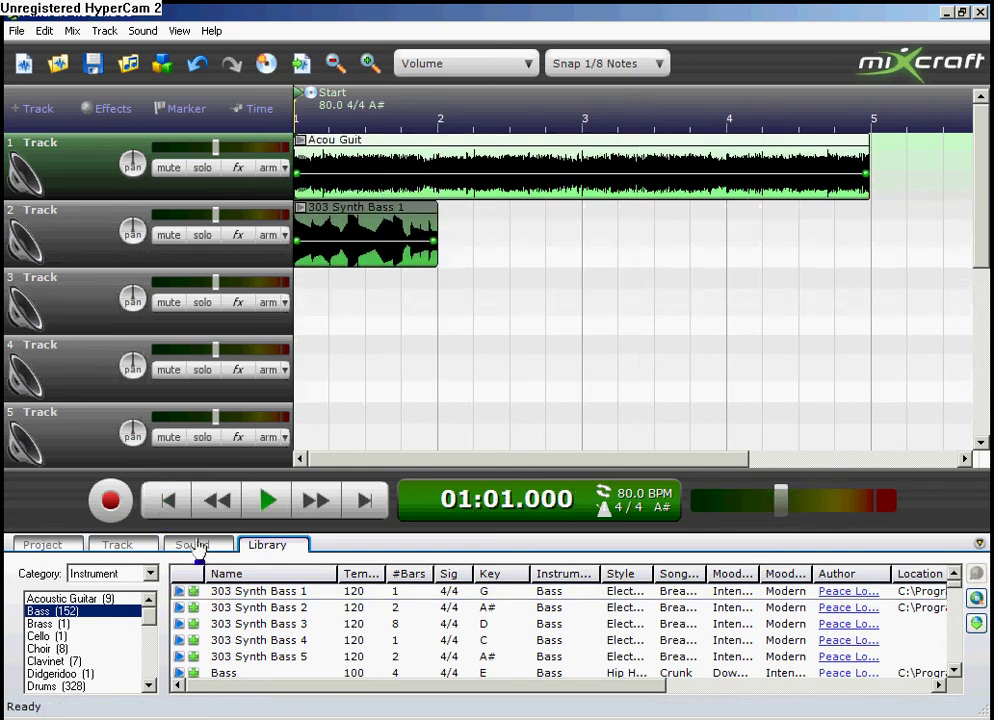
pyautogui.click(257, 516)
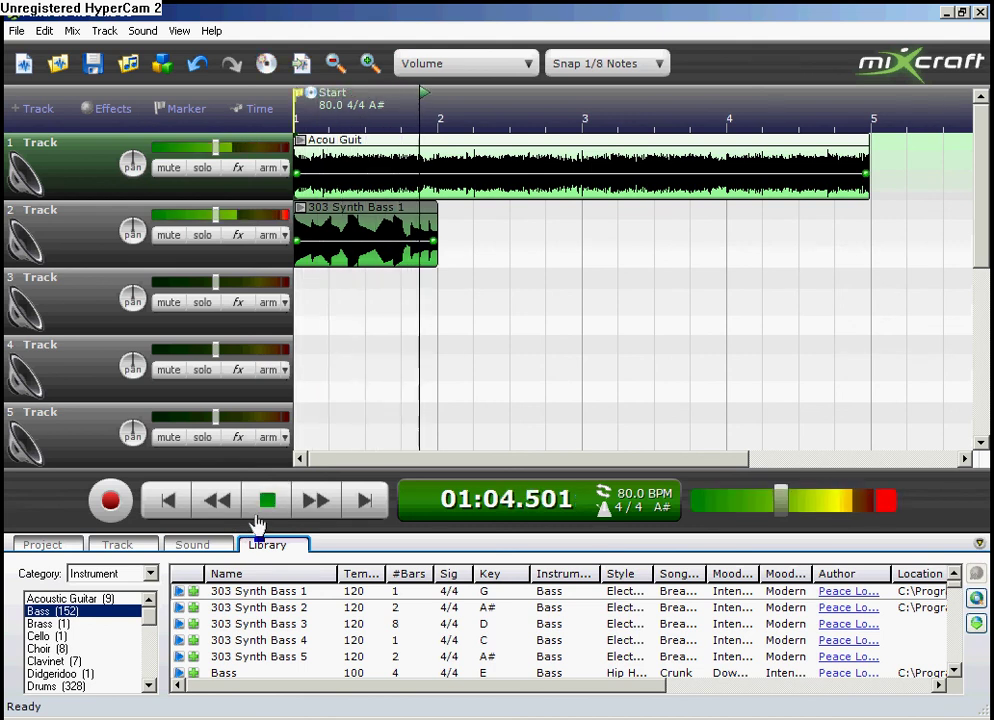
pyautogui.click(257, 517)
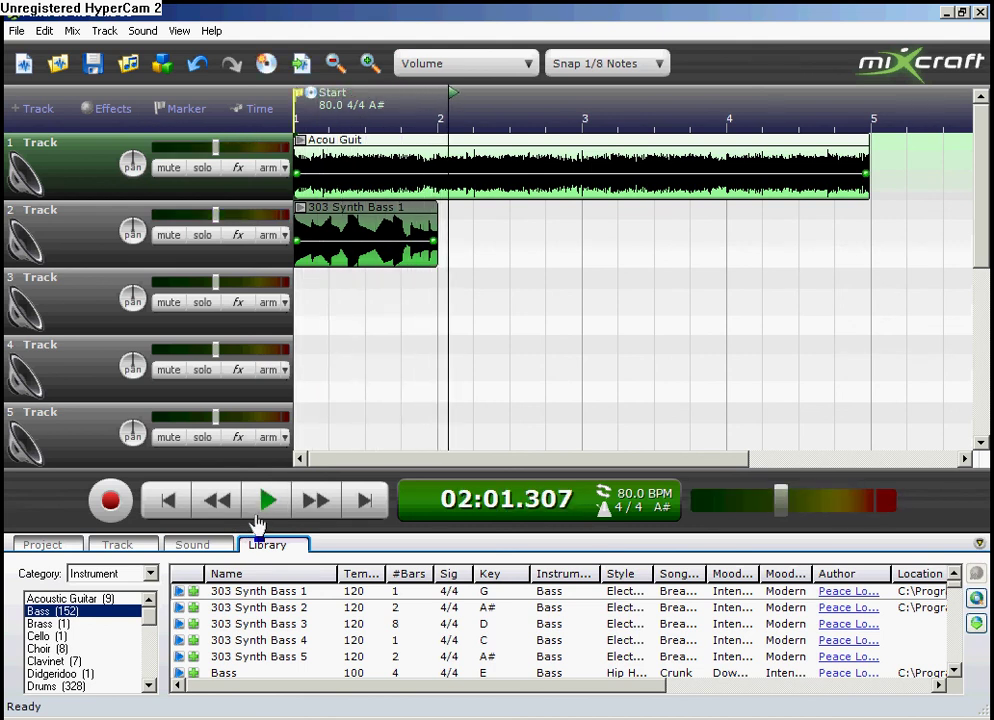